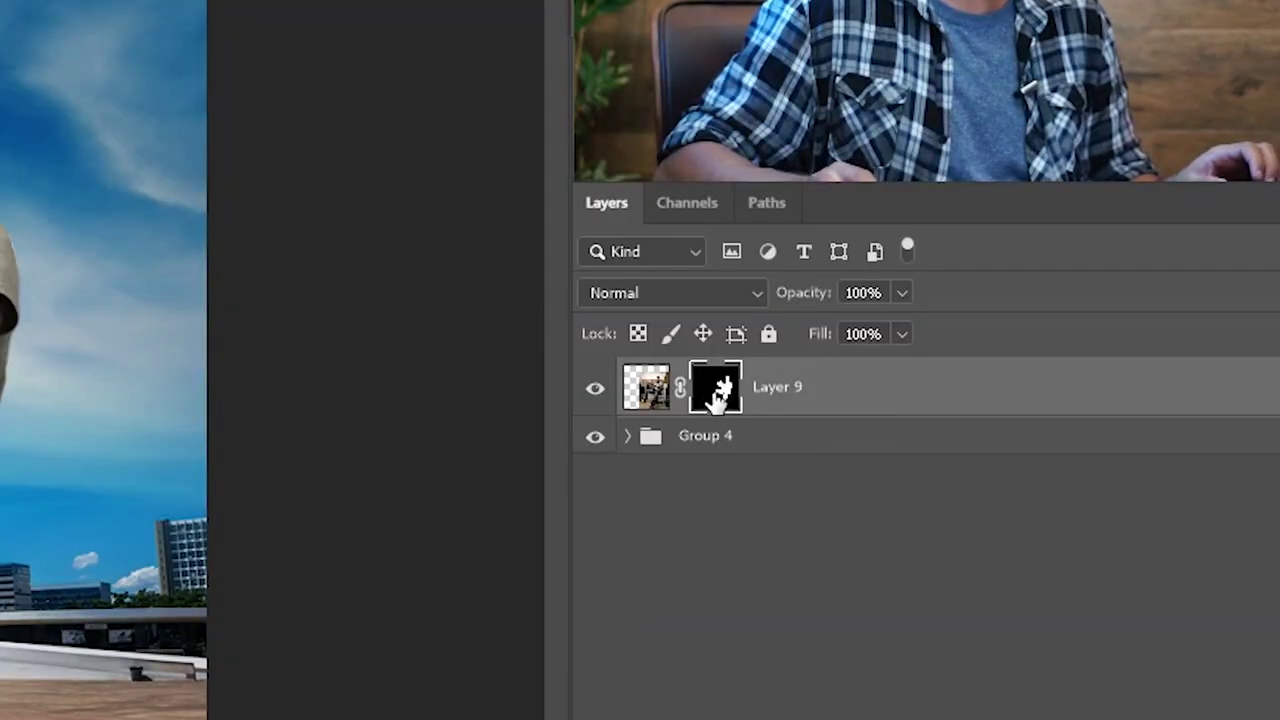
- Temporarily disable Layer 9's mask to see the full office photo, then re-enable it
{"action": "left_click", "coordinate": [1012, 391], "text": "shift"}
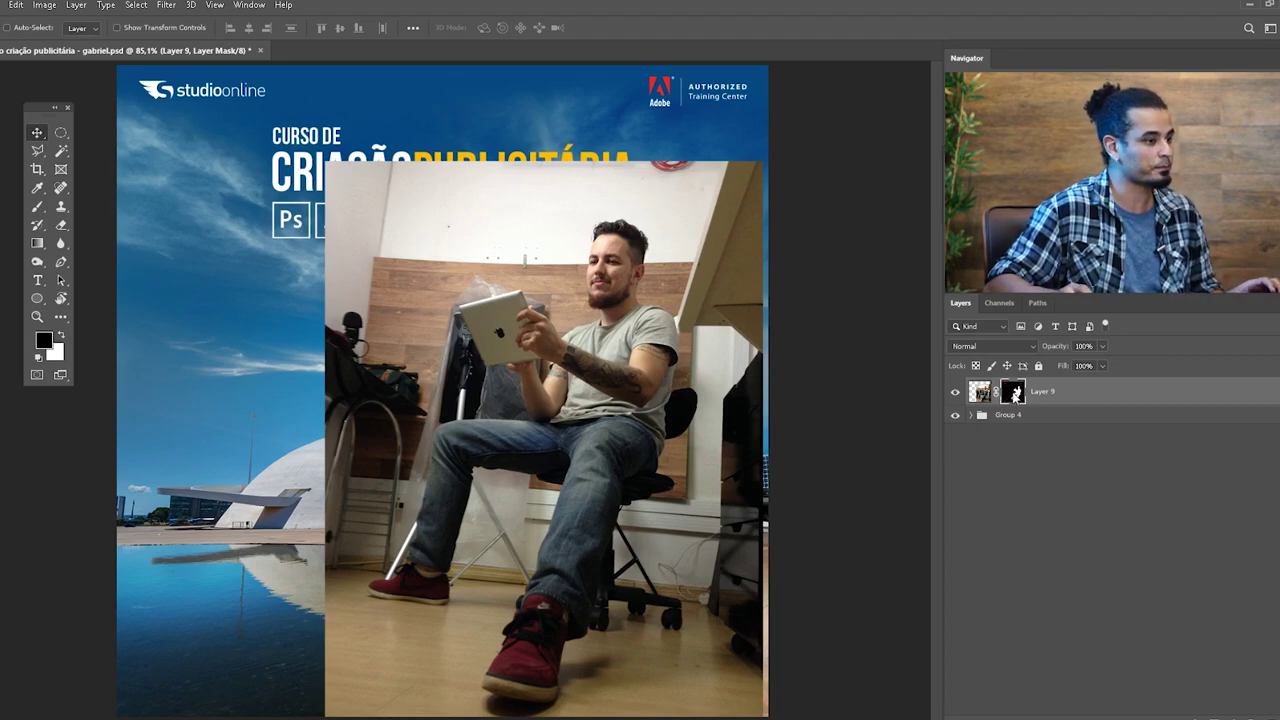
{"action": "left_click", "coordinate": [1014, 394], "text": "shift"}
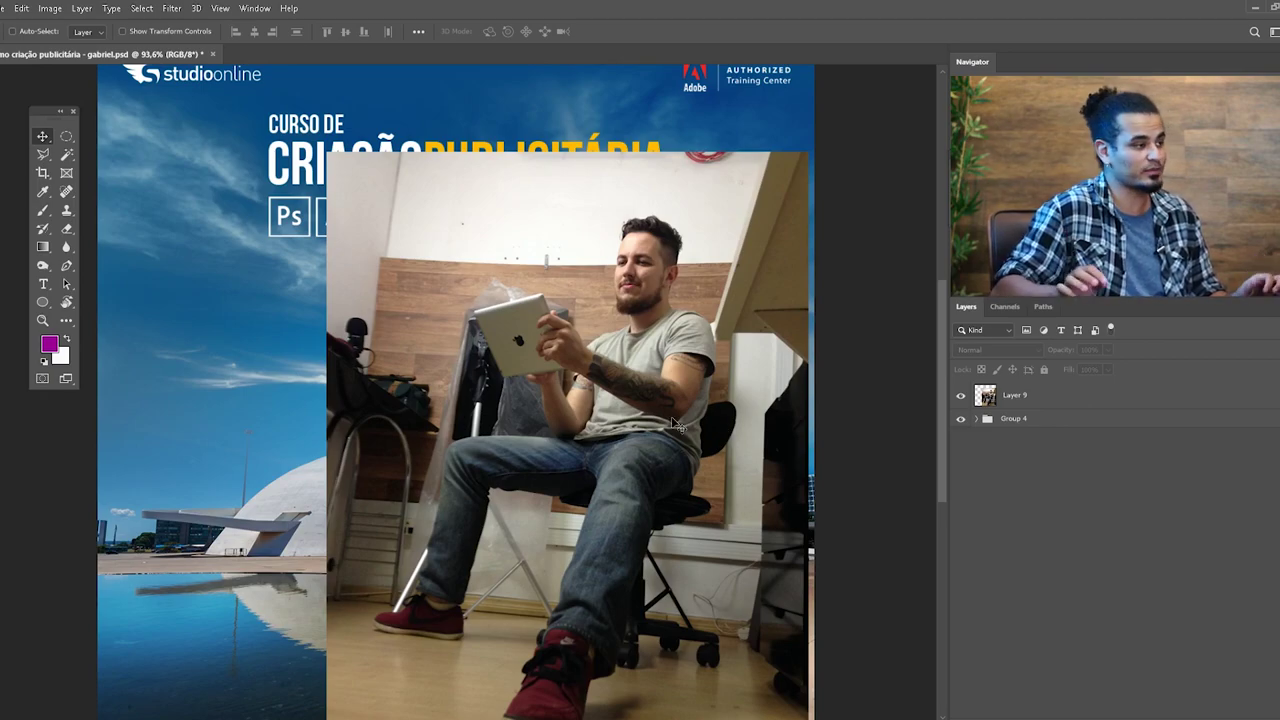
- Load the pen path around the seated man and tablet as a selection
{"action": "scroll", "coordinate": [619, 315], "scroll_direction": "up", "scroll_amount": 5}
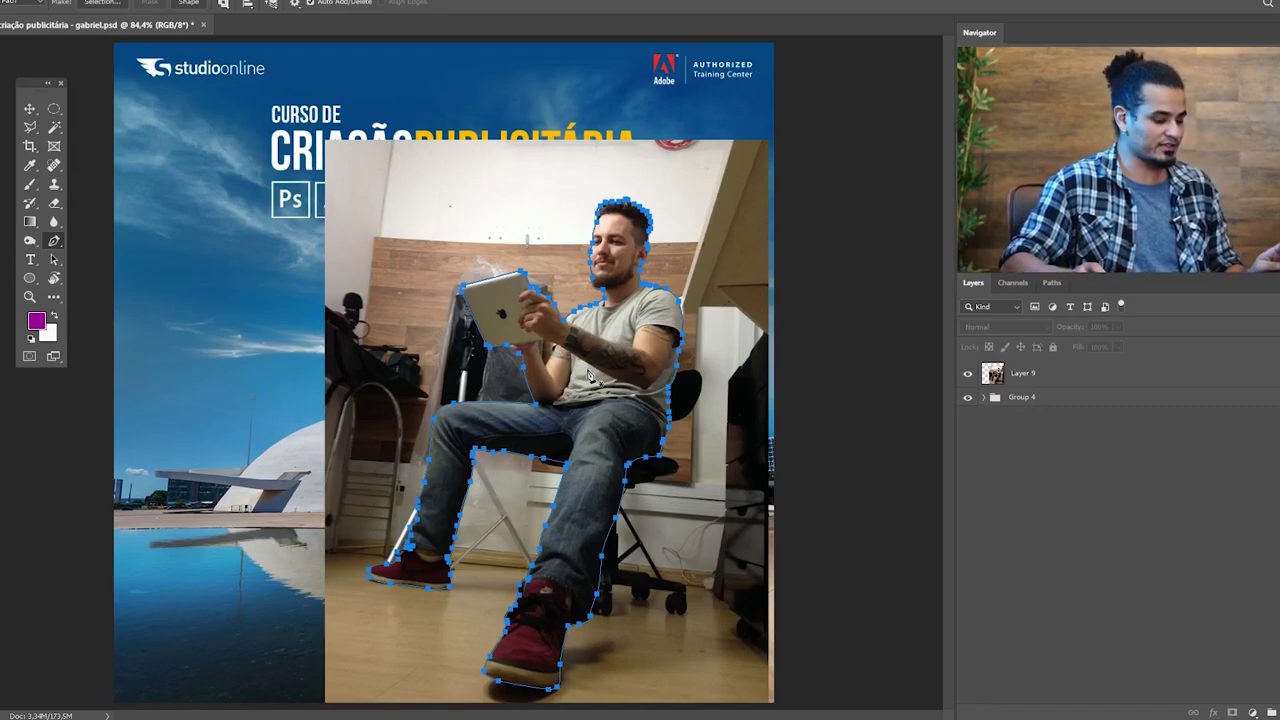
{"action": "key", "text": "ctrl+Return"}
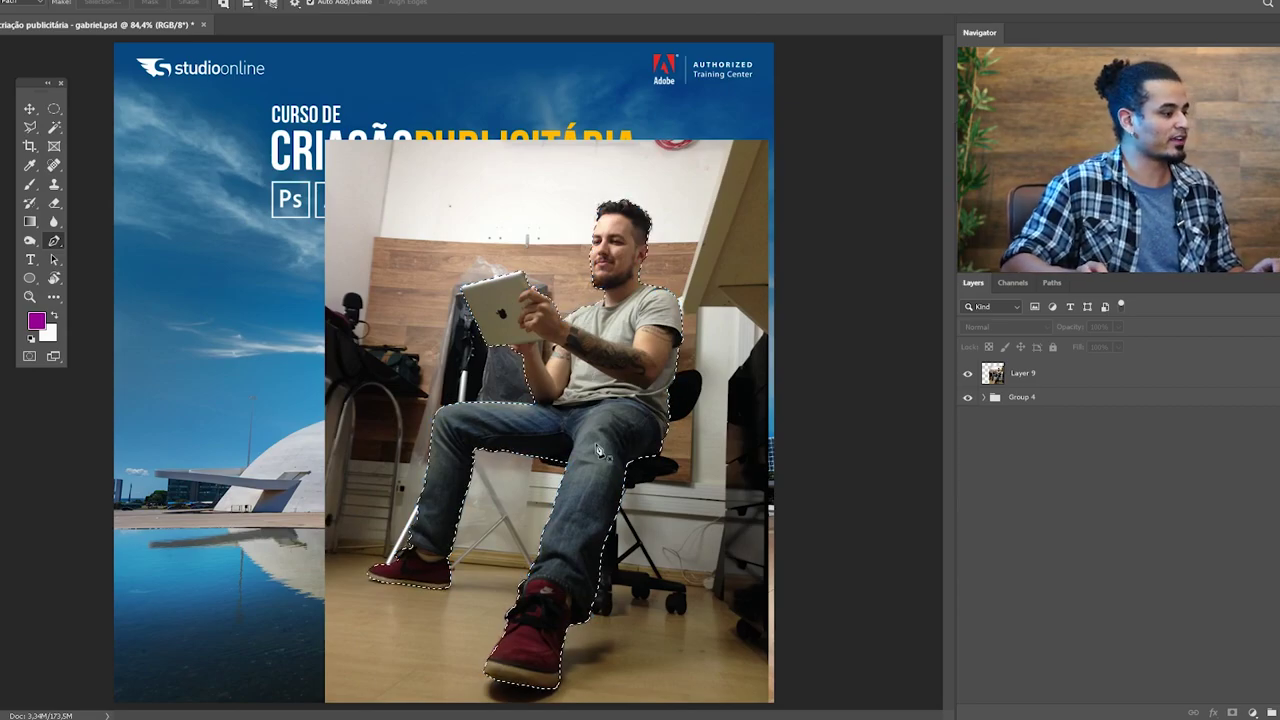
{"action": "scroll", "coordinate": [614, 508], "scroll_direction": "up", "scroll_amount": 2}
{"action": "scroll", "coordinate": [600, 440], "scroll_direction": "down", "scroll_amount": 2}
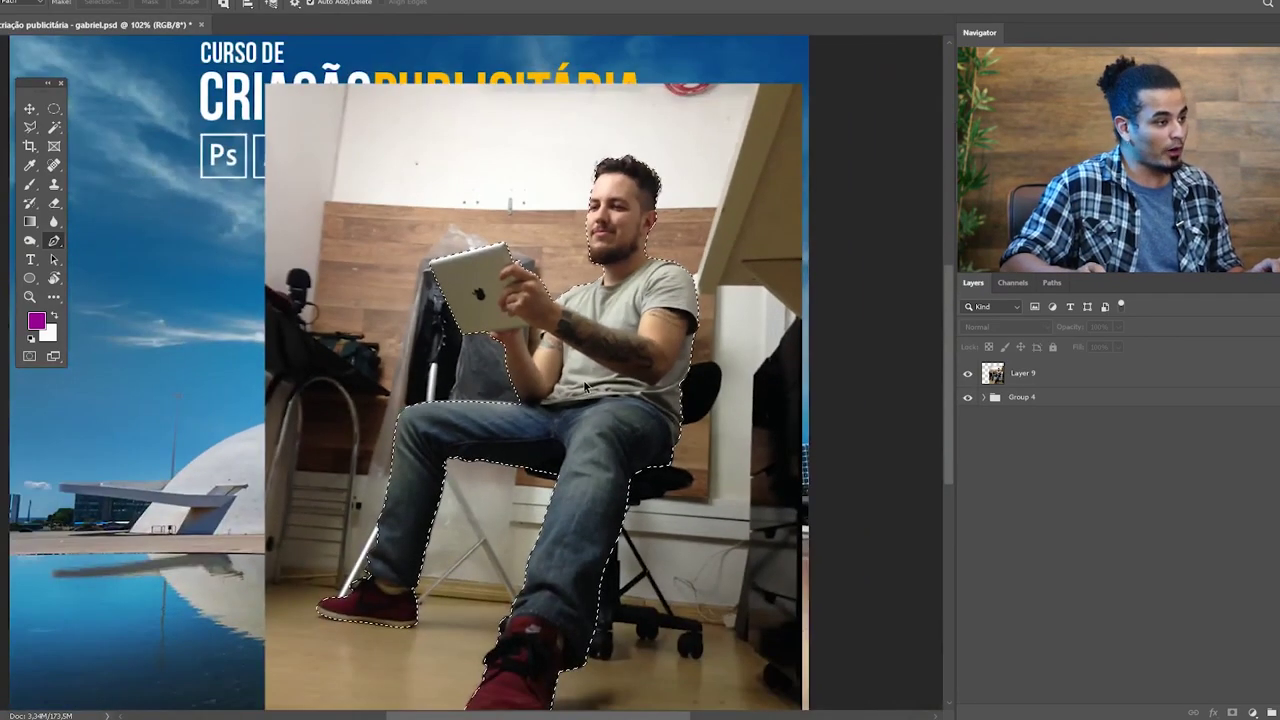
{"action": "scroll", "coordinate": [587, 385], "scroll_direction": "up", "scroll_amount": 2}
{"action": "scroll", "coordinate": [587, 385], "scroll_direction": "down", "scroll_amount": 1}
{"action": "scroll", "coordinate": [590, 380], "scroll_direction": "down", "scroll_amount": 2}
{"action": "scroll", "coordinate": [597, 375], "scroll_direction": "up", "scroll_amount": 1}
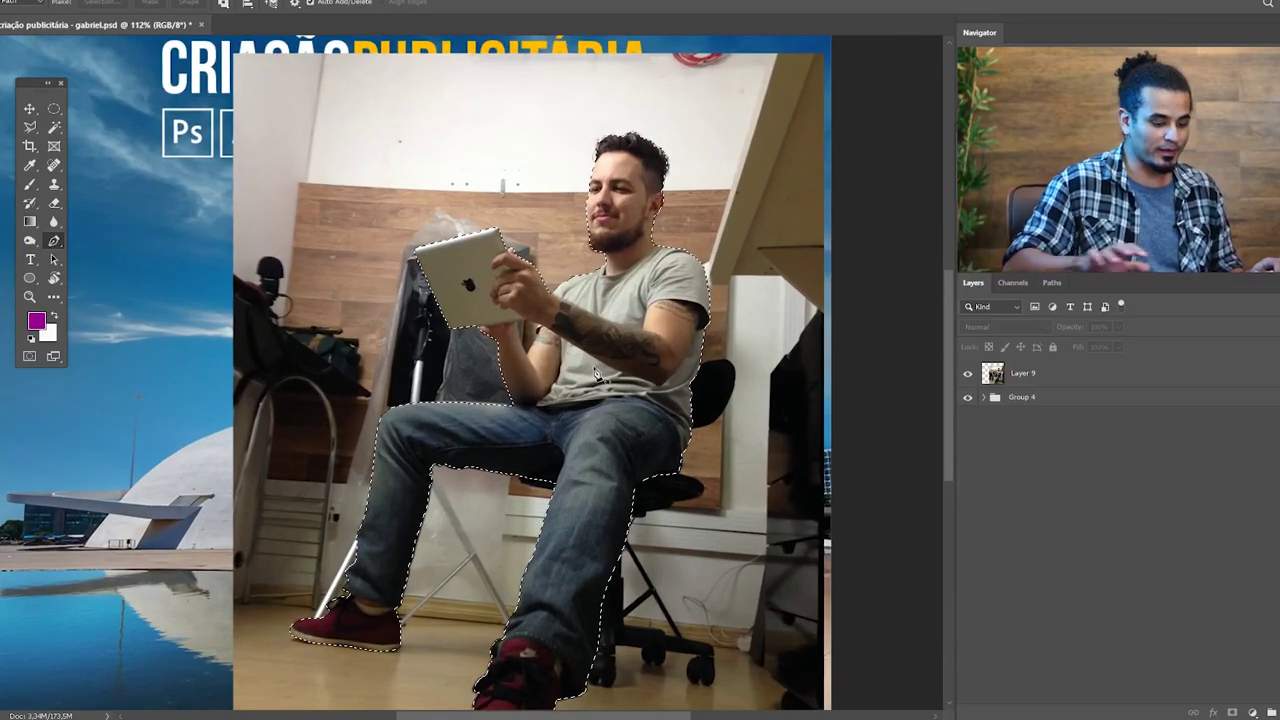
{"action": "left_click", "coordinate": [1030, 378]}
{"action": "key", "text": "Delete"}
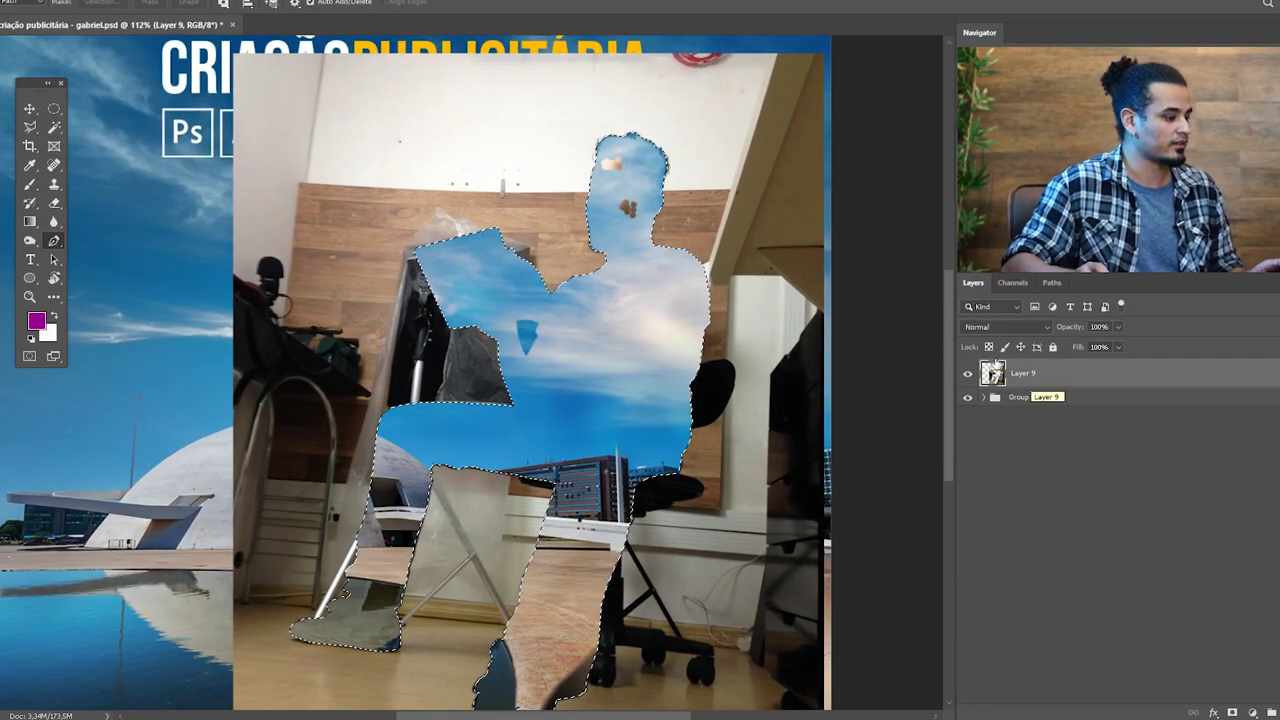
{"action": "key", "text": "ctrl+z"}
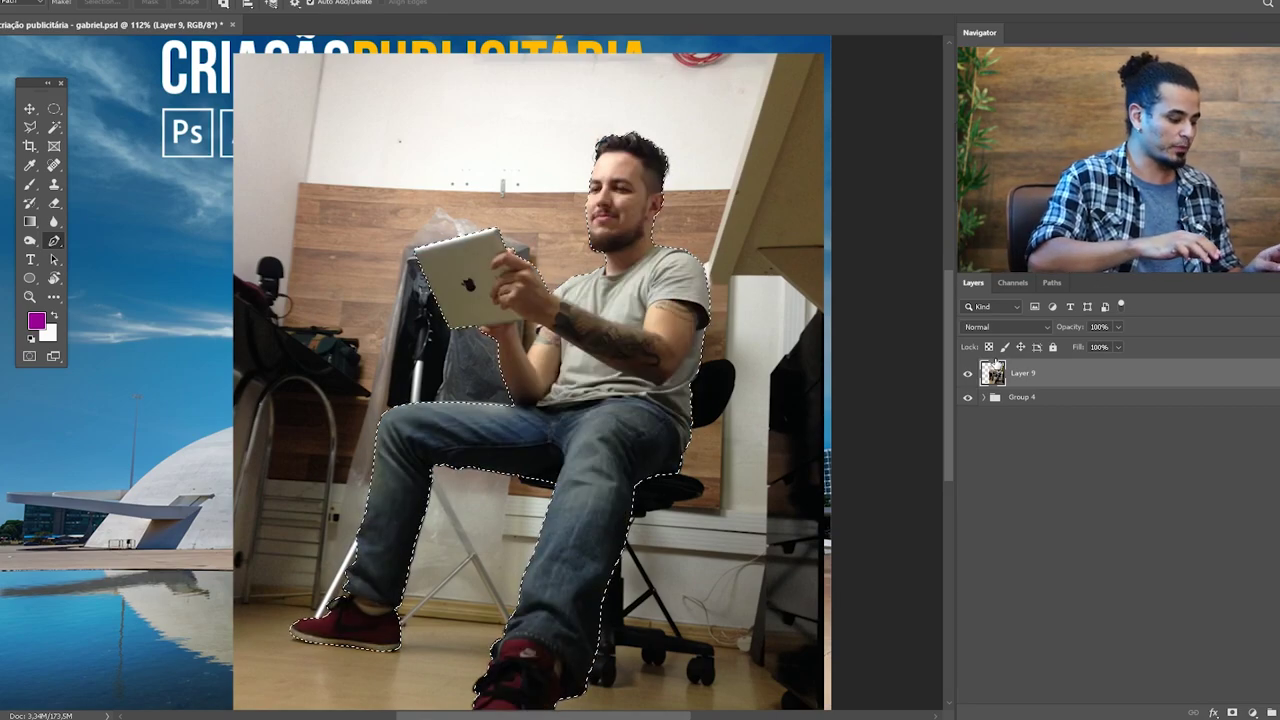
{"action": "left_click", "coordinate": [993, 370], "text": "ctrl"}
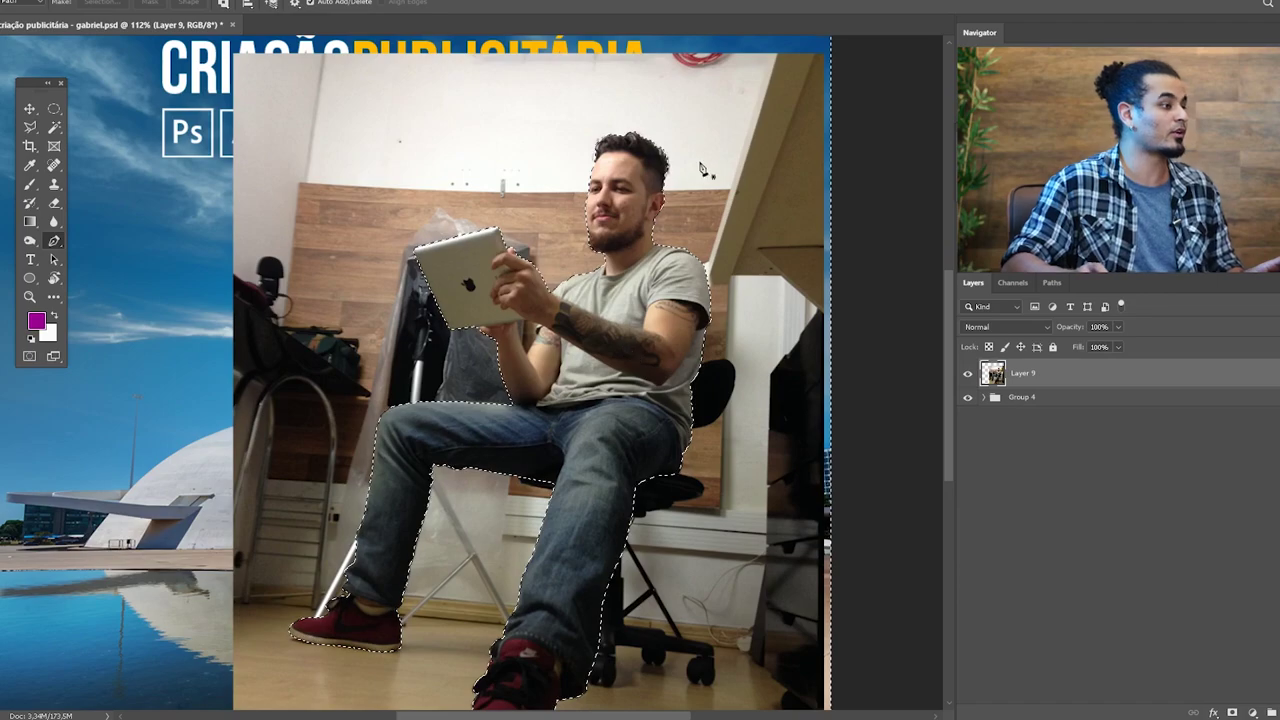
{"action": "left_click", "coordinate": [29, 108]}
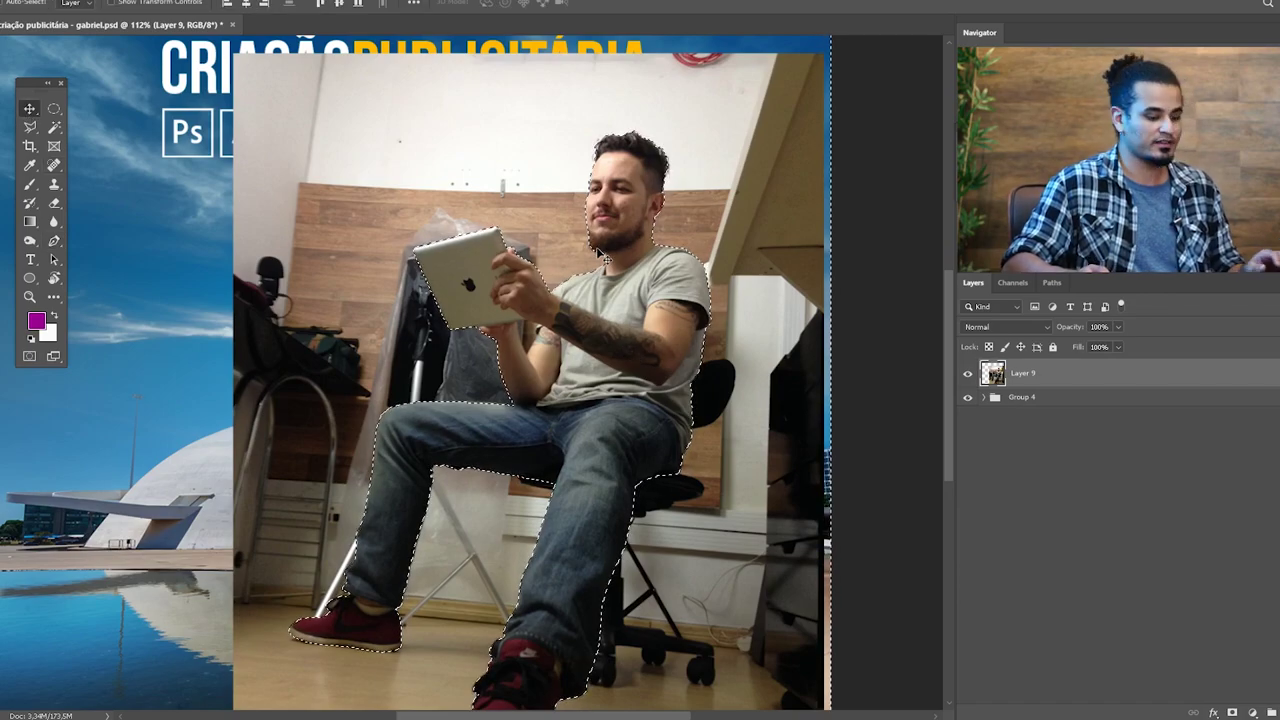
{"action": "key", "text": "Delete"}
{"action": "key", "text": "ctrl+d"}
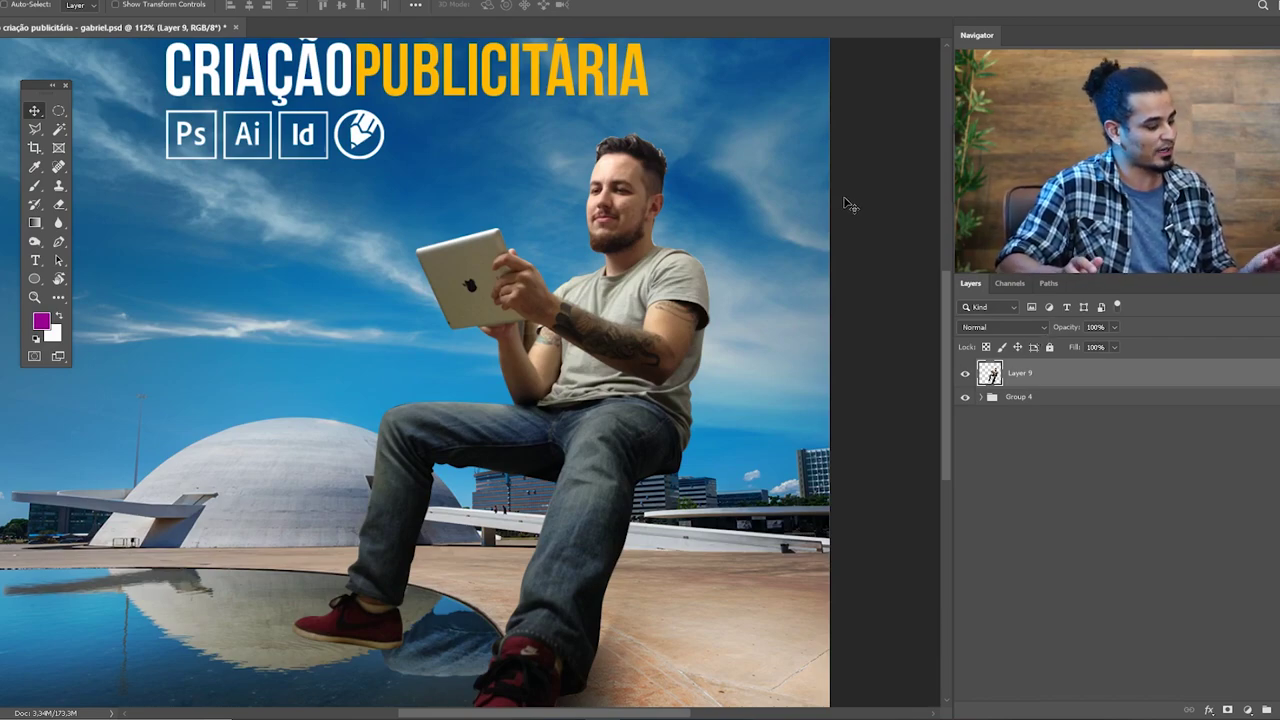
{"action": "key", "text": "ctrl+z"}
{"action": "key", "text": "ctrl+z"}
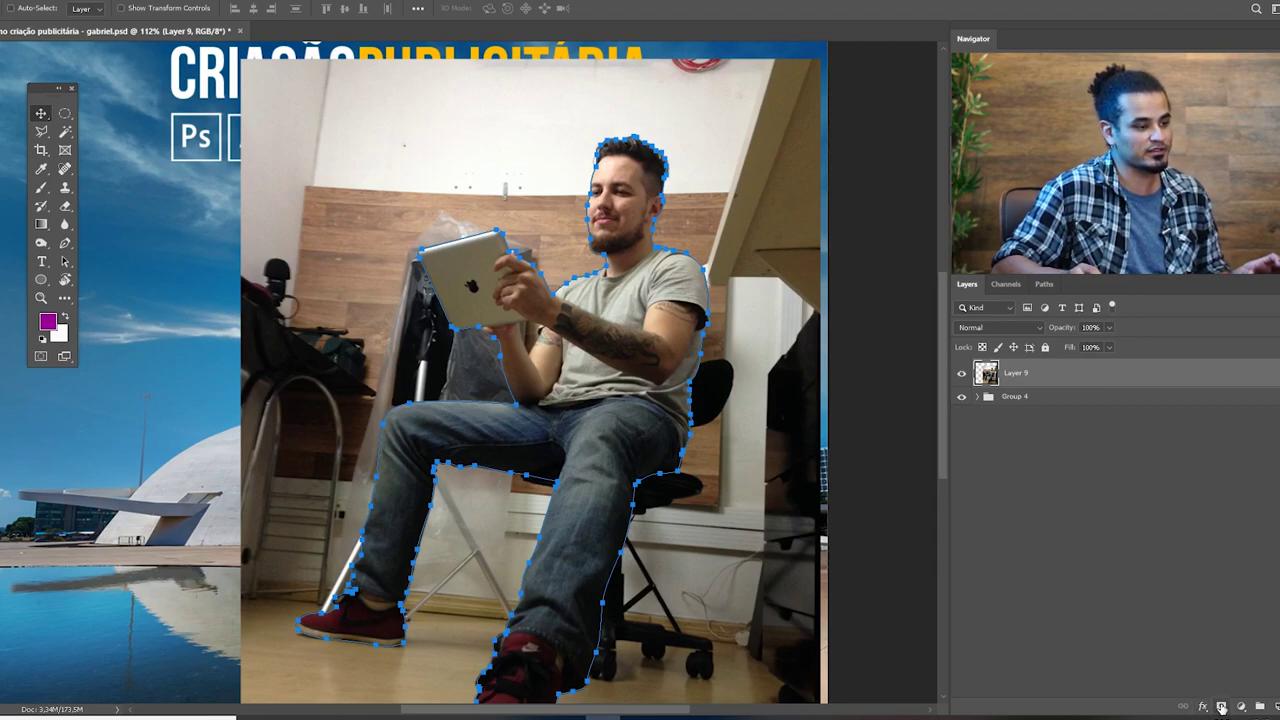
- Replace Layer 9's empty white mask with one made from the man's path selection
{"action": "left_click", "coordinate": [1221, 707]}
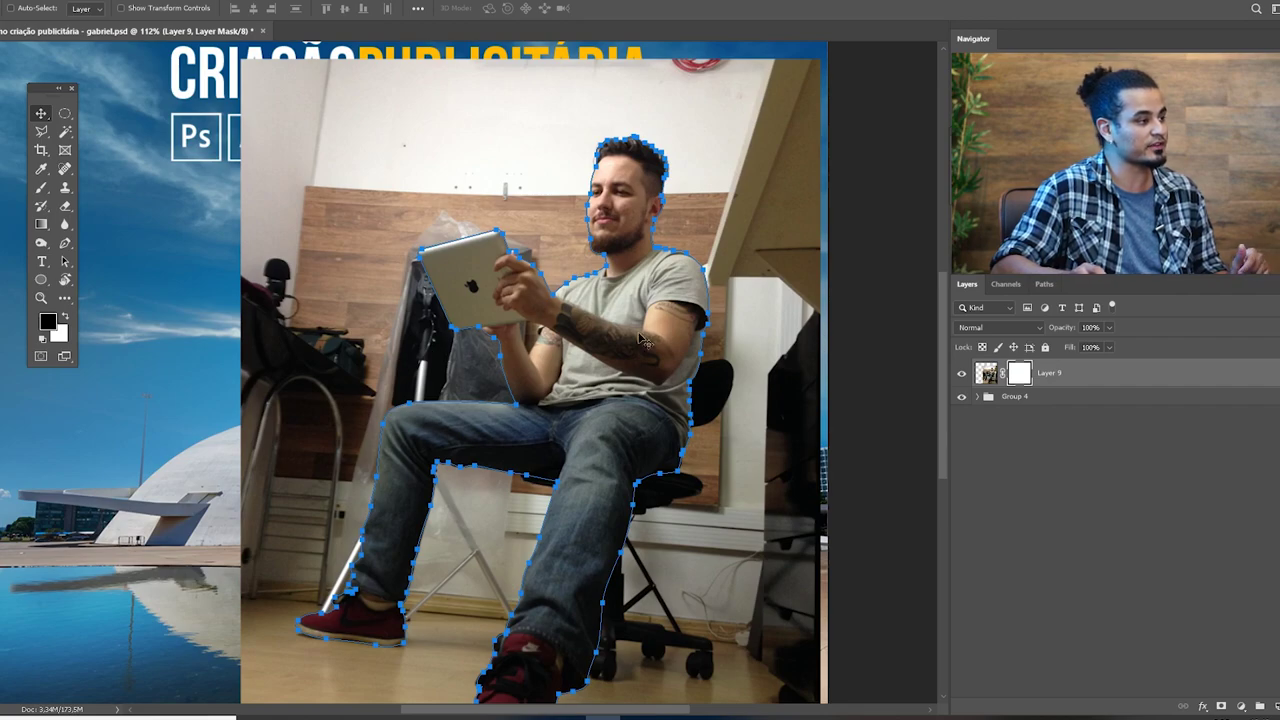
{"action": "key", "text": "ctrl+z"}
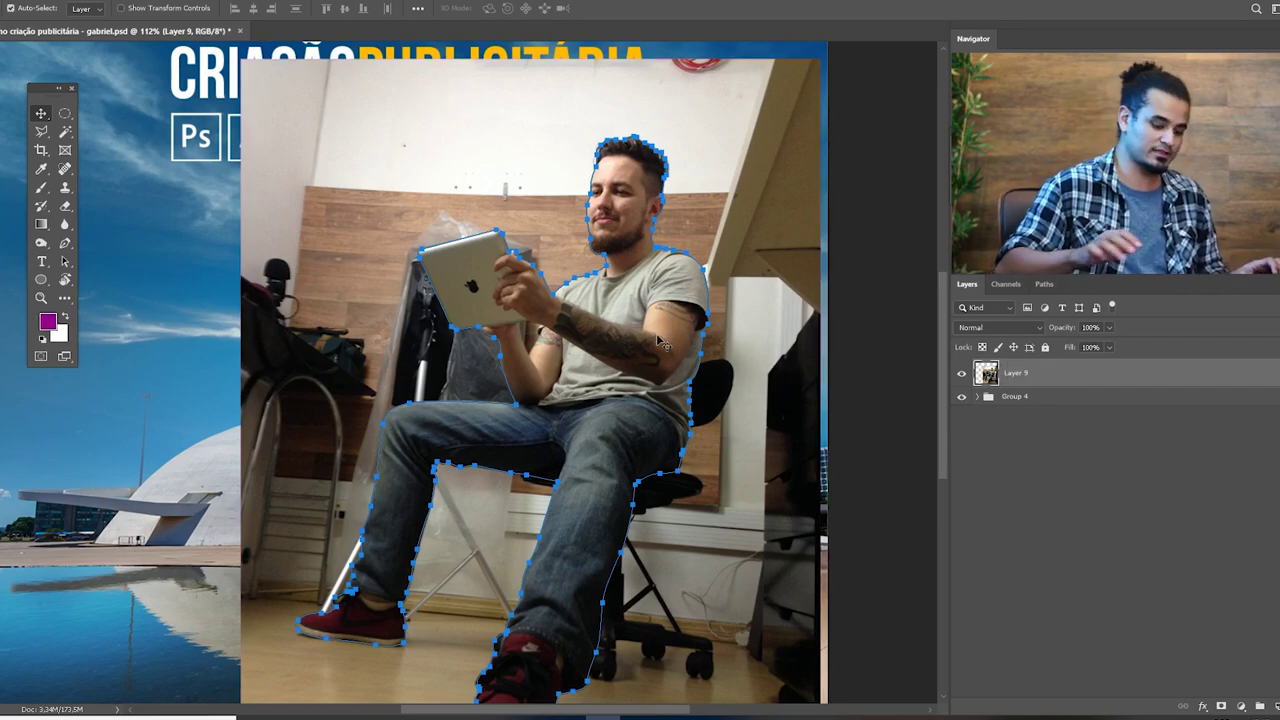
{"action": "key", "text": "ctrl+Return"}
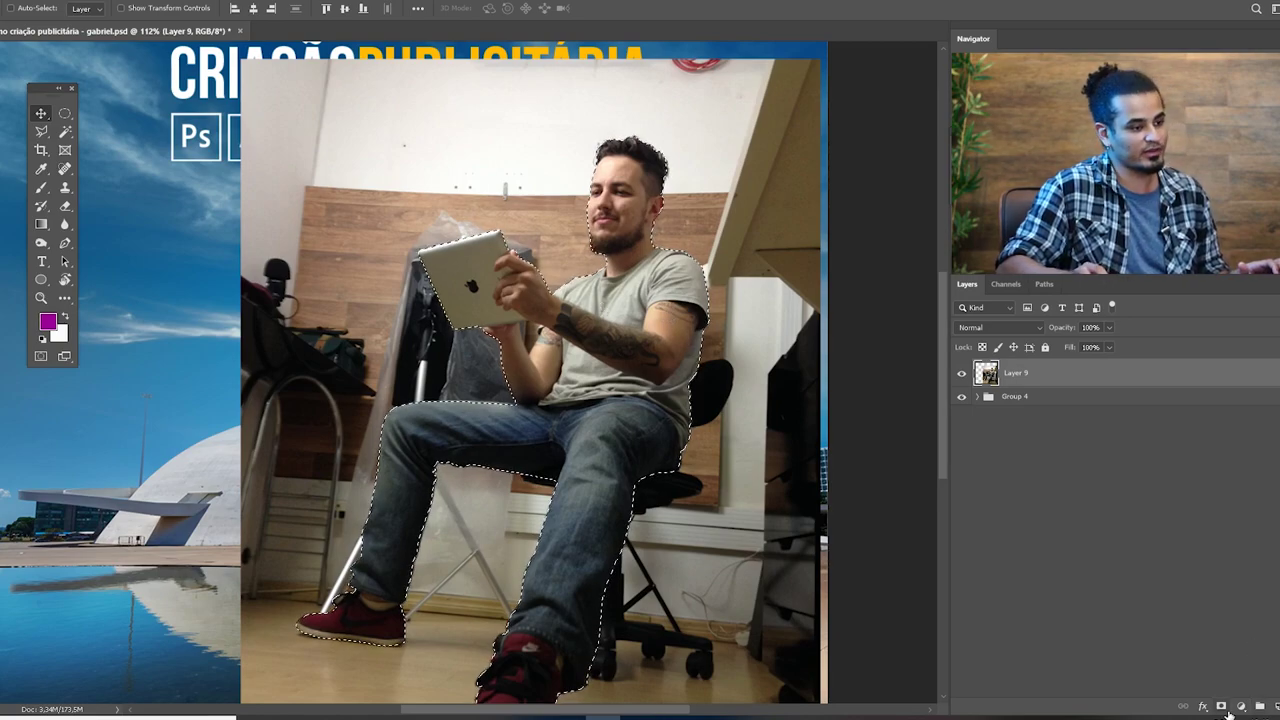
{"action": "left_click", "coordinate": [1220, 707]}
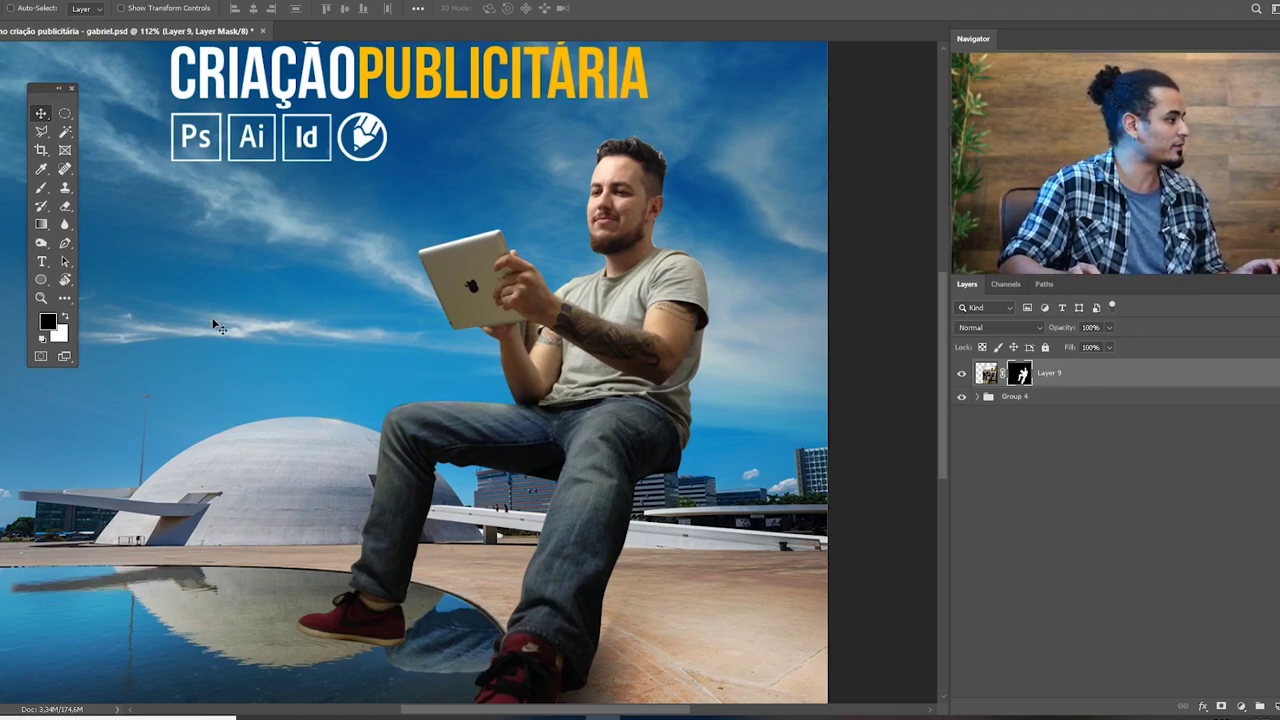
- Resize the brush and paint black over the head and torso on the mask, then undo it
{"action": "left_click", "coordinate": [42, 191]}
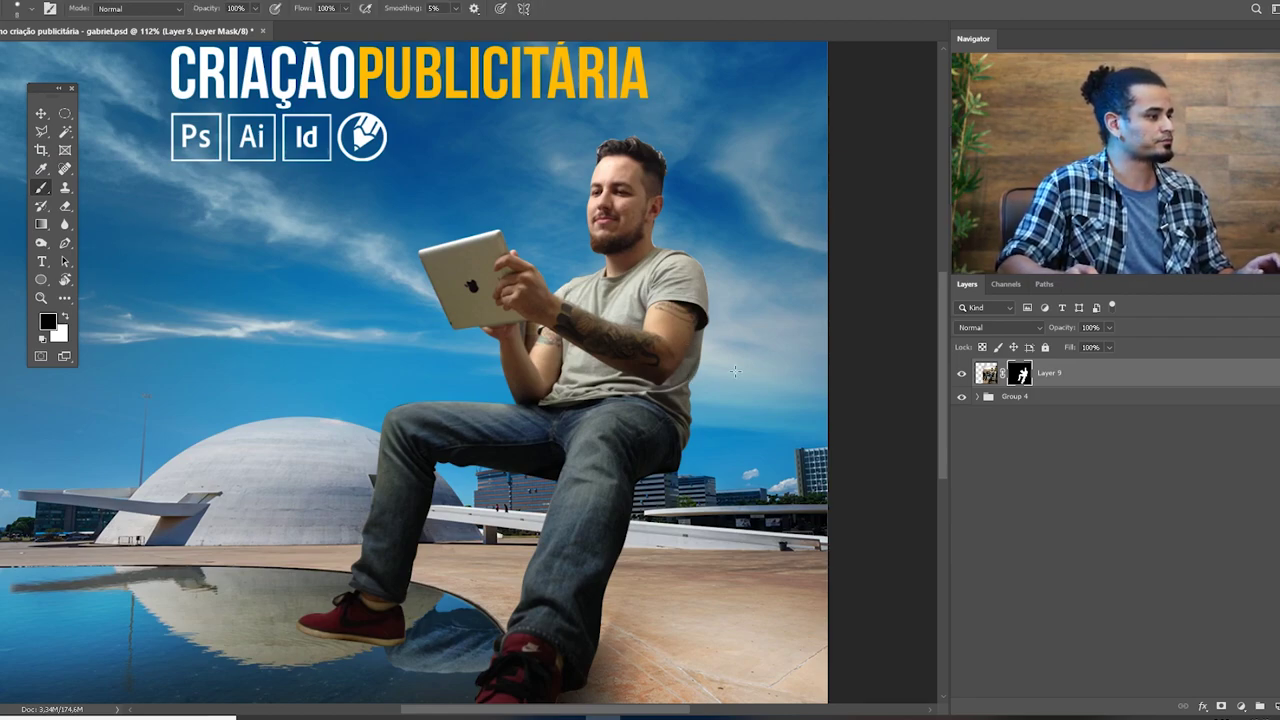
{"action": "mouse_move", "coordinate": [588, 338]}
{"action": "left_mouse_down"}
{"action": "mouse_move", "coordinate": [618, 322]}
{"action": "mouse_move", "coordinate": [590, 349]}
{"action": "left_mouse_up"}
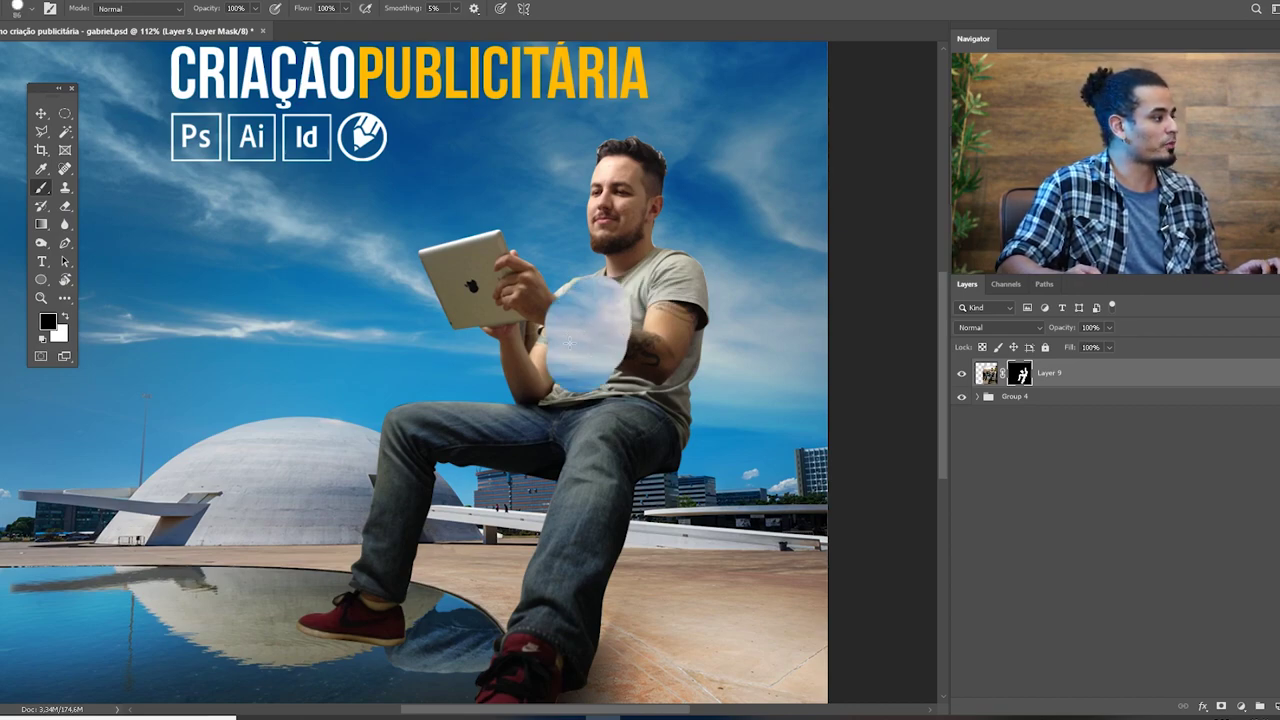
{"action": "key", "text": "ctrl+z"}
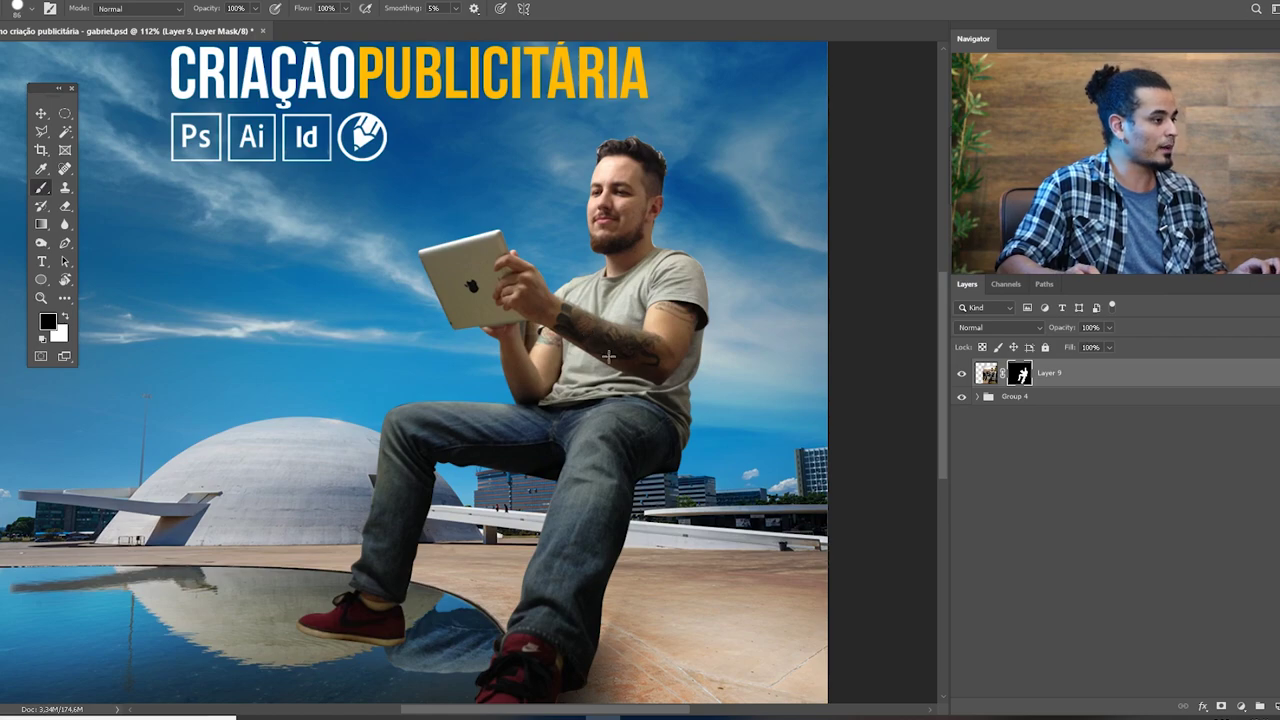
{"action": "mouse_move", "coordinate": [597, 297]}
{"action": "left_mouse_down"}
{"action": "mouse_move", "coordinate": [605, 330]}
{"action": "mouse_move", "coordinate": [620, 150]}
{"action": "mouse_move", "coordinate": [672, 239]}
{"action": "mouse_move", "coordinate": [680, 380]}
{"action": "mouse_move", "coordinate": [549, 256]}
{"action": "mouse_move", "coordinate": [428, 257]}
{"action": "left_mouse_up"}
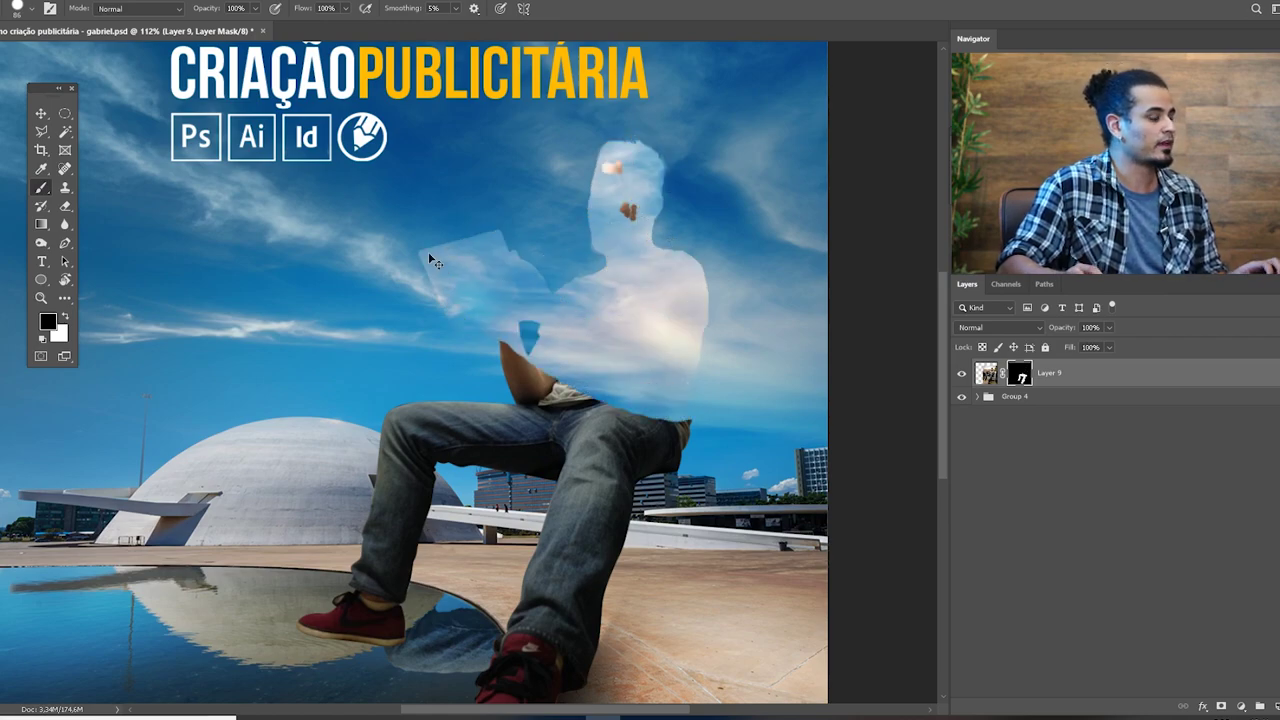
{"action": "key", "text": "ctrl+z"}
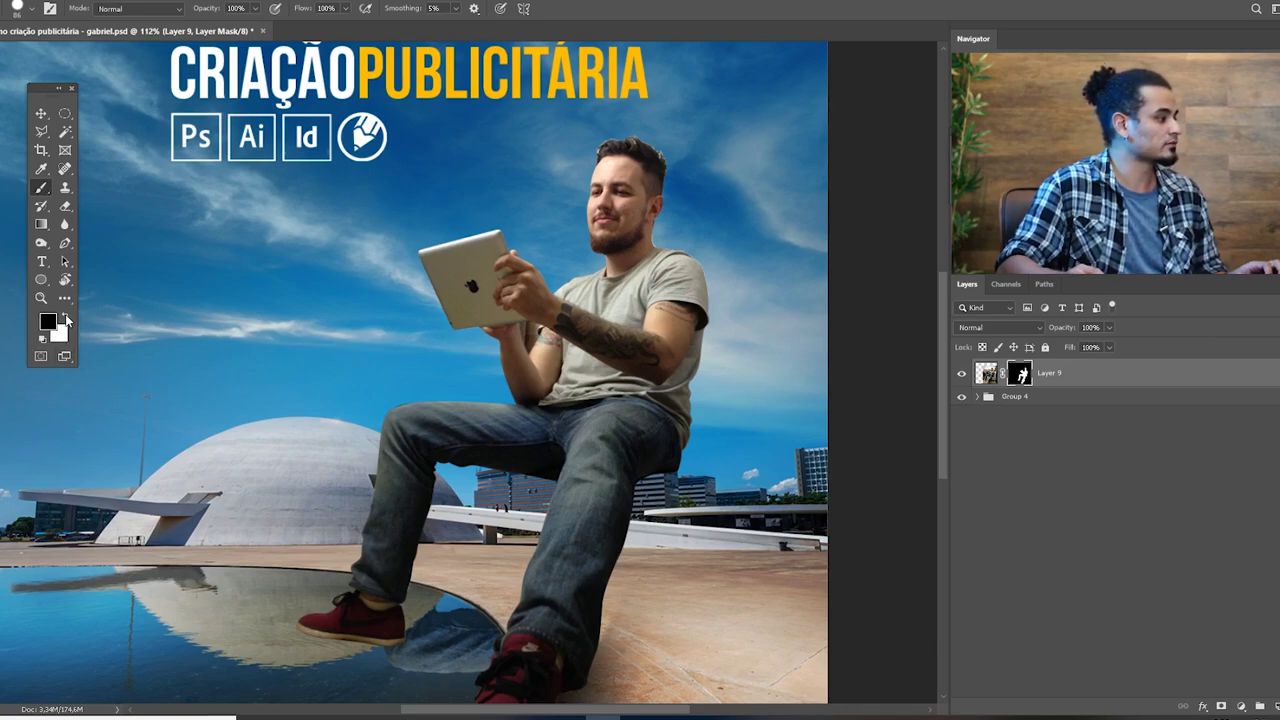
- Paint white on the mask to reveal the office backdrop, then undo to restore the sky
{"action": "left_click", "coordinate": [64, 335]}
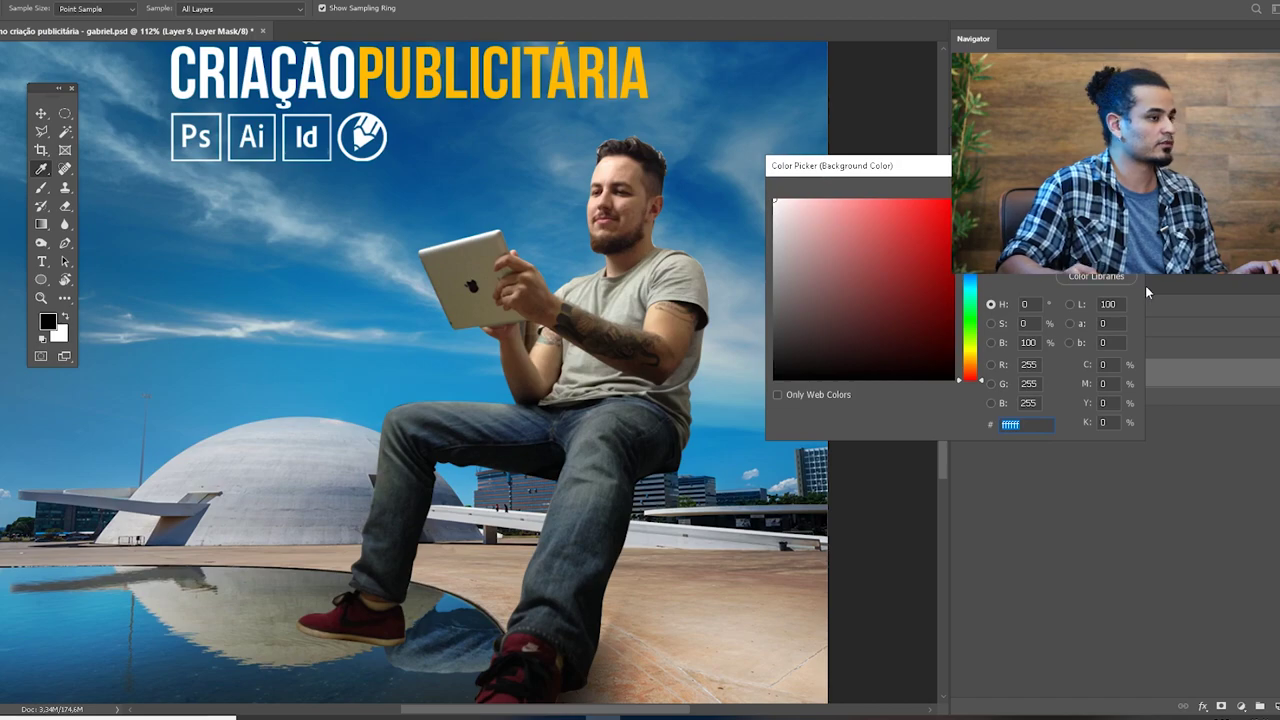
{"action": "key", "text": "Return"}
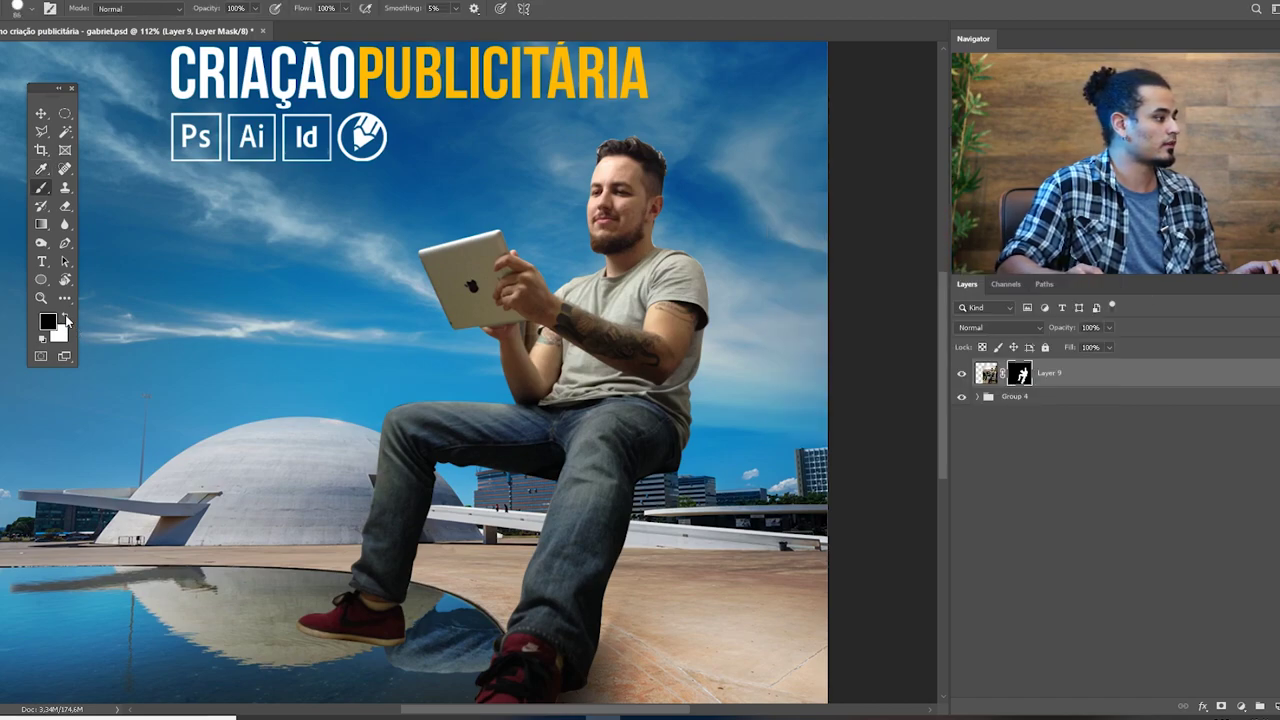
{"action": "mouse_move", "coordinate": [646, 245]}
{"action": "left_mouse_down"}
{"action": "mouse_move", "coordinate": [560, 190]}
{"action": "mouse_move", "coordinate": [480, 300]}
{"action": "mouse_move", "coordinate": [410, 330]}
{"action": "mouse_move", "coordinate": [360, 460]}
{"action": "left_mouse_up"}
{"action": "mouse_move", "coordinate": [309, 342]}
{"action": "left_mouse_down"}
{"action": "mouse_move", "coordinate": [330, 230]}
{"action": "mouse_move", "coordinate": [360, 330]}
{"action": "mouse_move", "coordinate": [640, 130]}
{"action": "mouse_move", "coordinate": [688, 239]}
{"action": "left_mouse_up"}
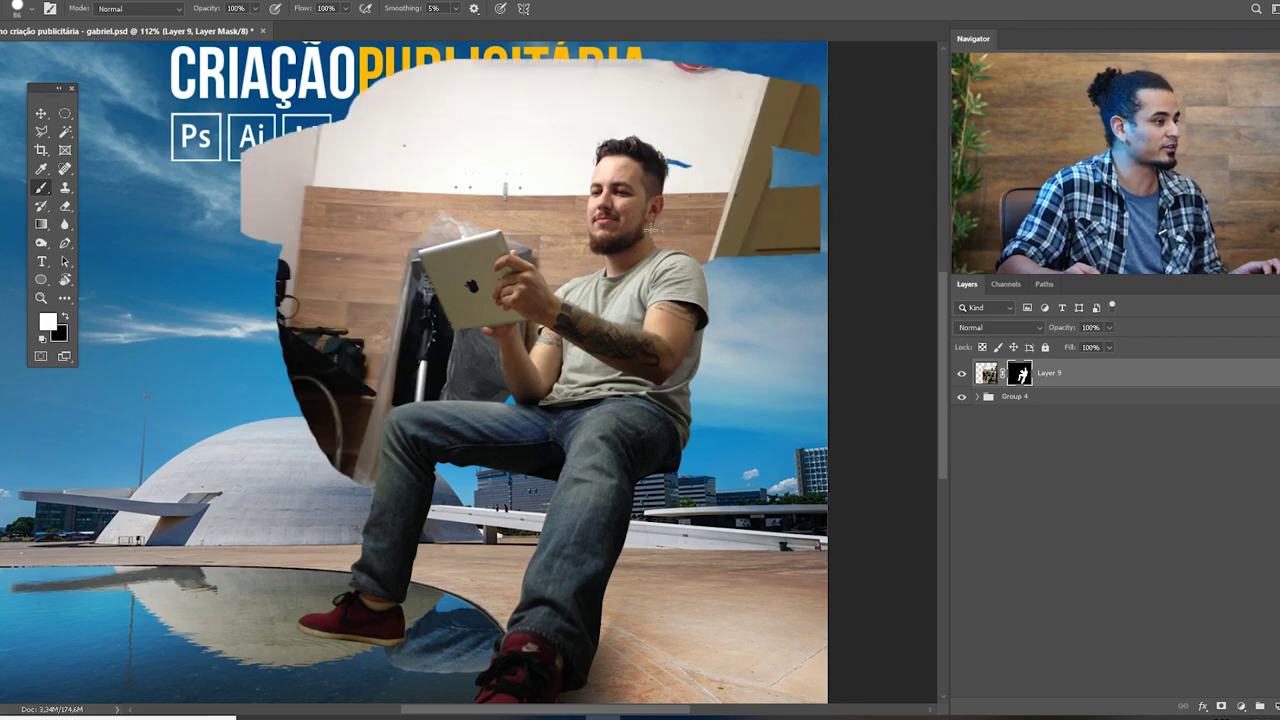
{"action": "key", "text": "ctrl+z"}
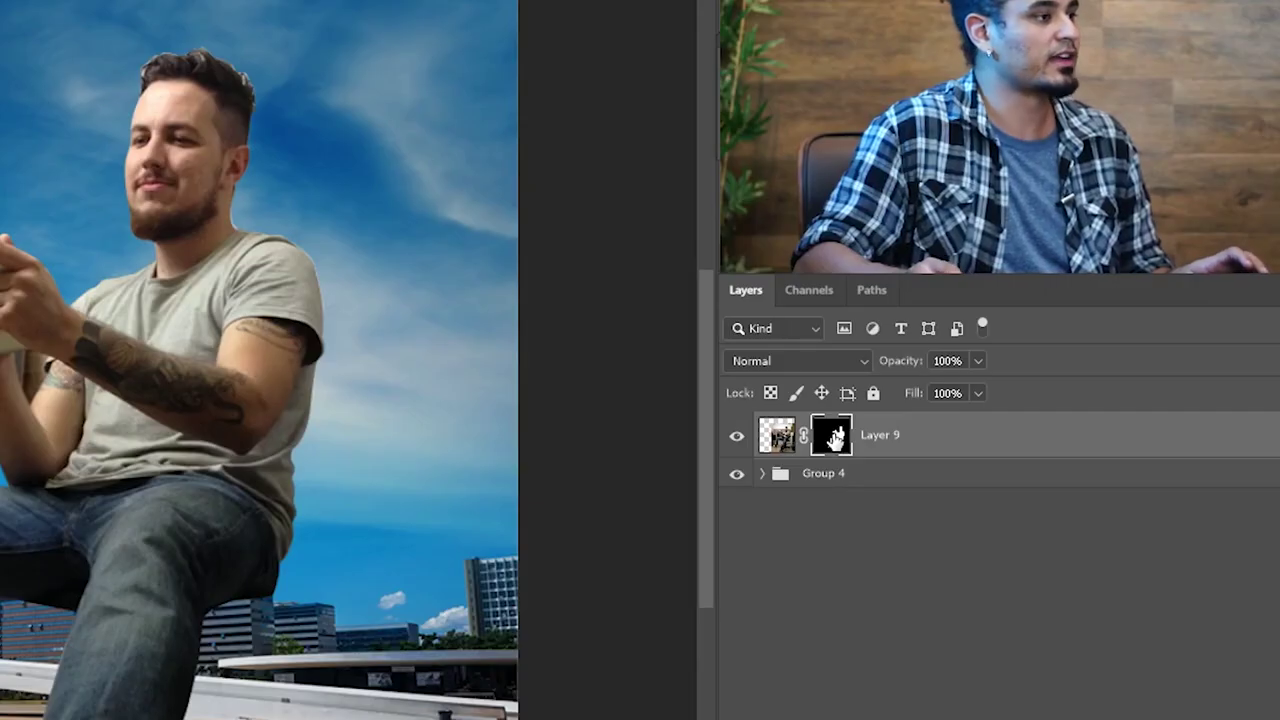
{"action": "left_click", "coordinate": [1019, 375], "text": "shift"}
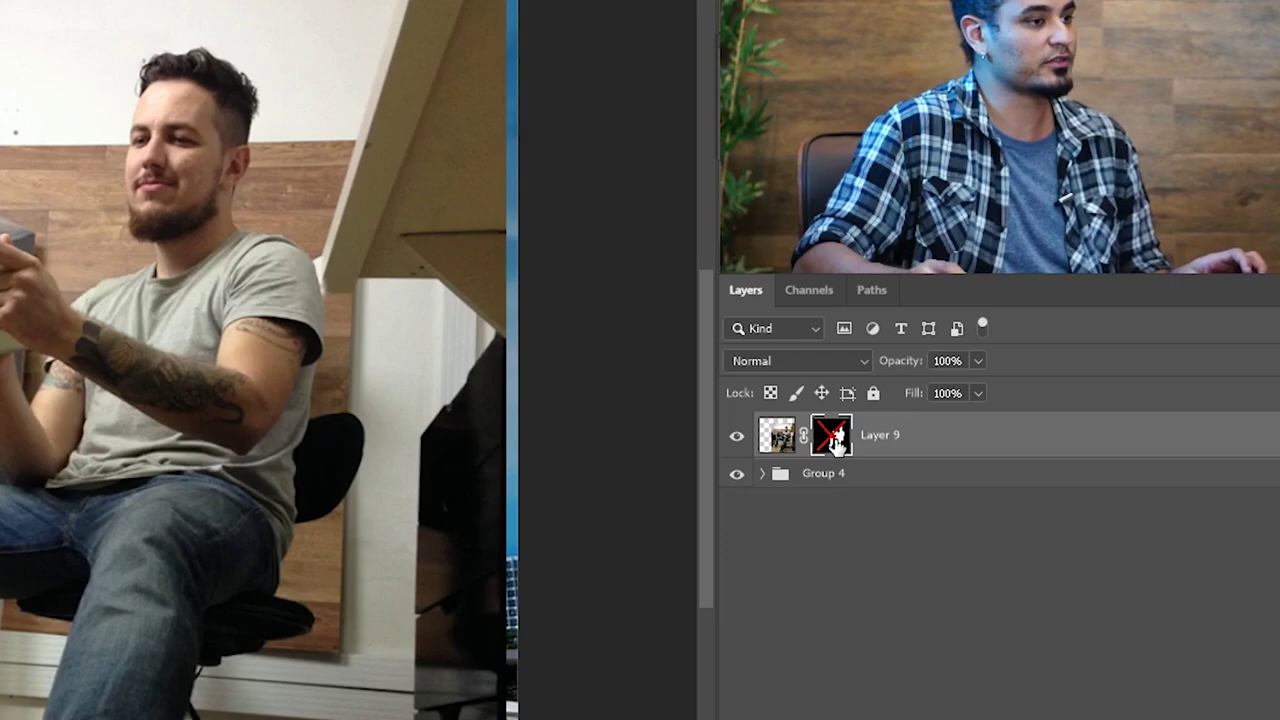
{"action": "left_click", "coordinate": [837, 442], "text": "shift"}
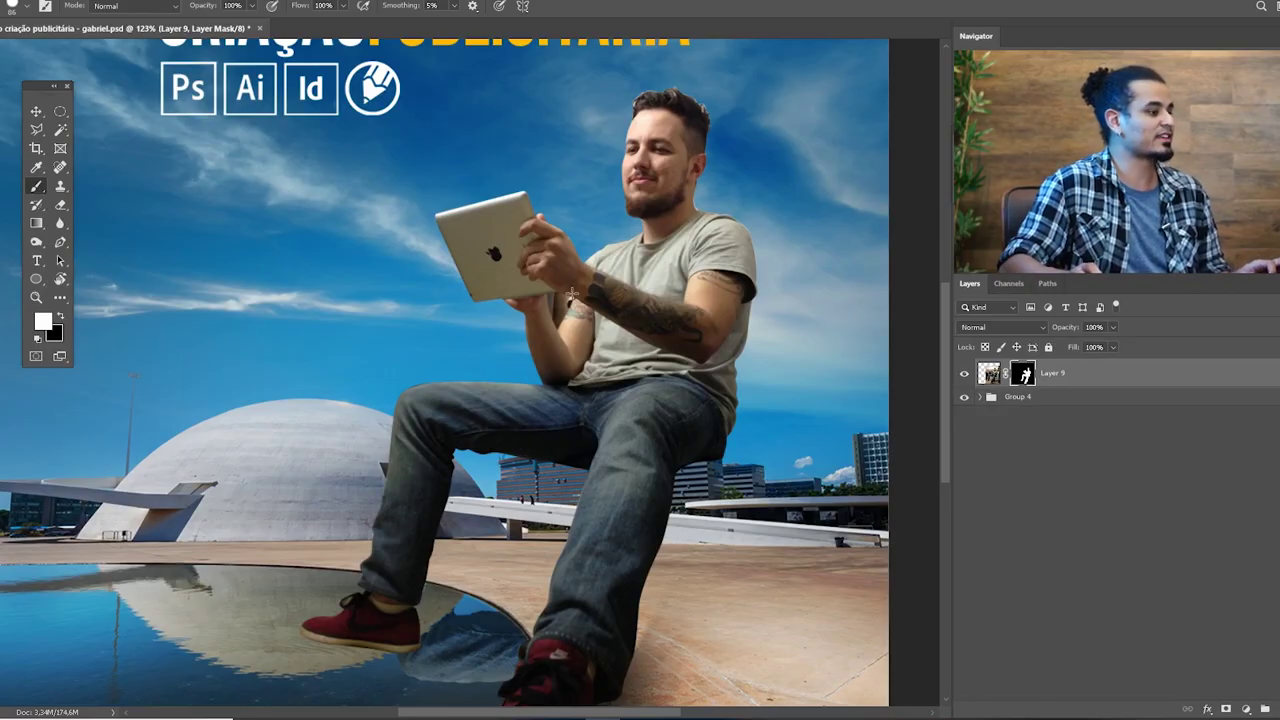
- Zoom in and paint on Layer 9's mask to hide the leg overlapping the dome
{"action": "scroll", "coordinate": [525, 295], "scroll_direction": "down", "scroll_amount": 3}
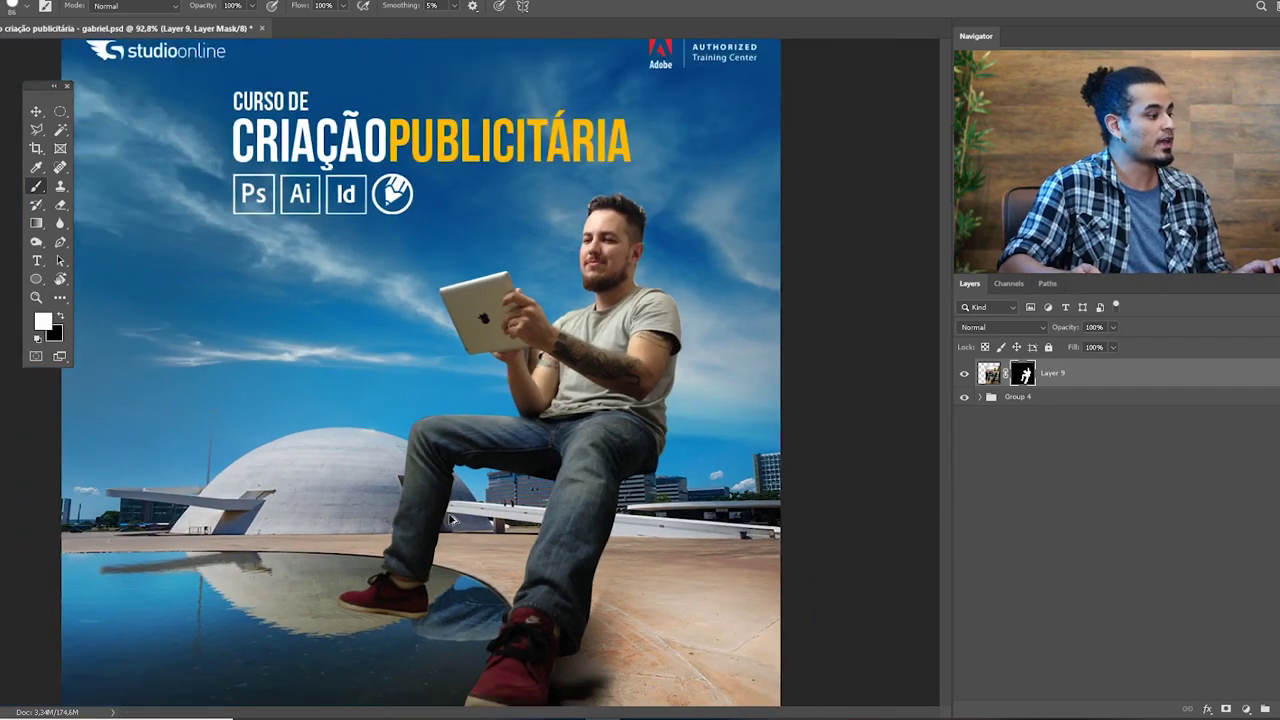
{"action": "scroll", "coordinate": [437, 561], "scroll_direction": "up", "scroll_amount": 3}
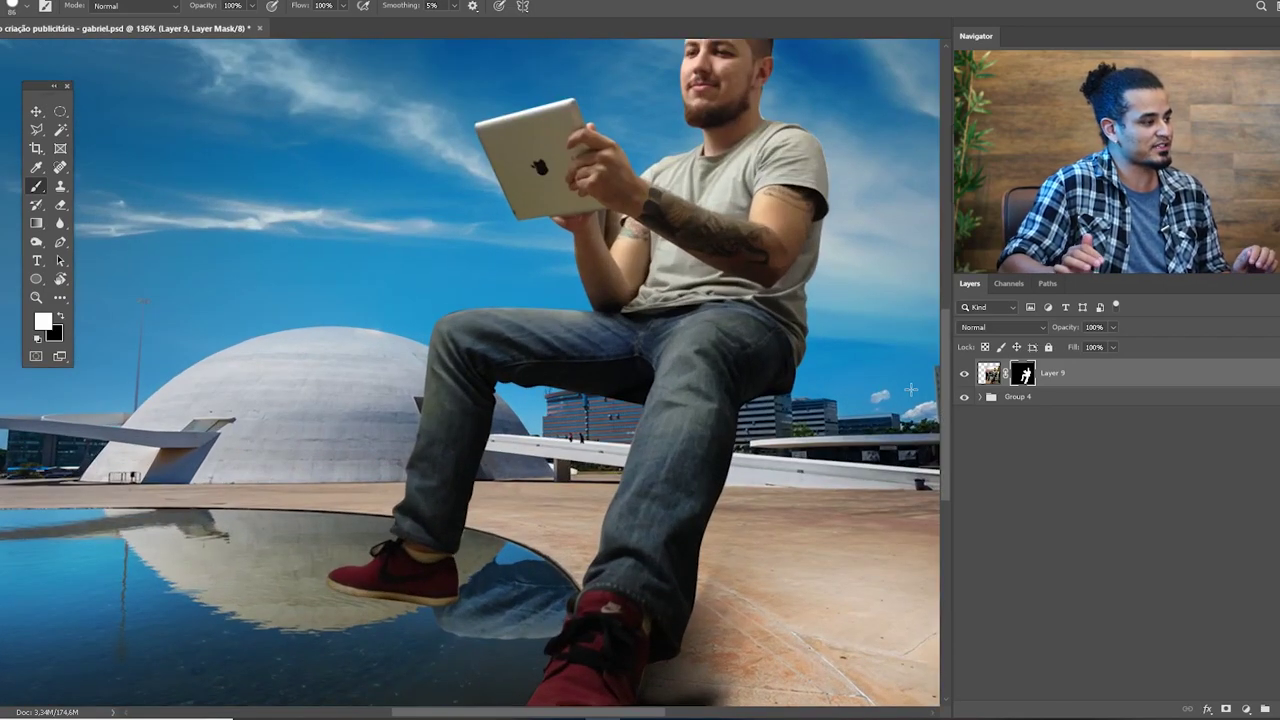
{"action": "scroll", "coordinate": [517, 425], "scroll_direction": "up", "scroll_amount": 2}
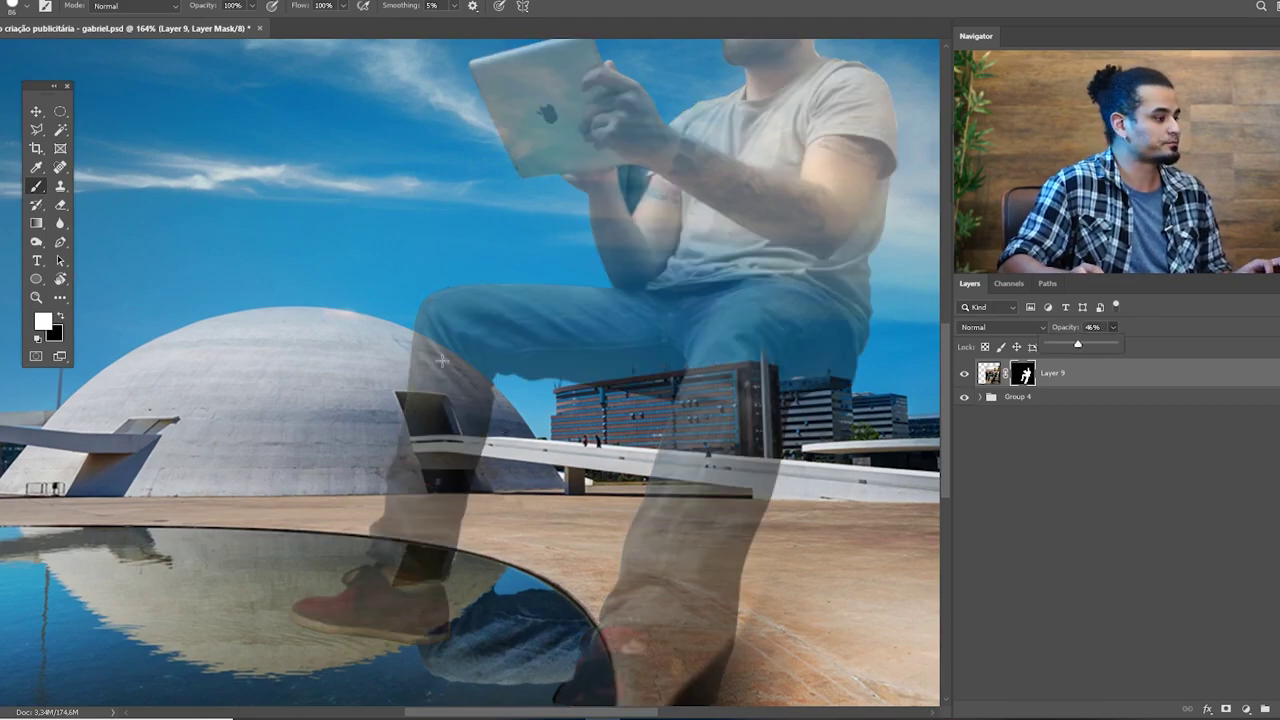
{"action": "scroll", "coordinate": [441, 360], "scroll_direction": "down", "scroll_amount": 1}
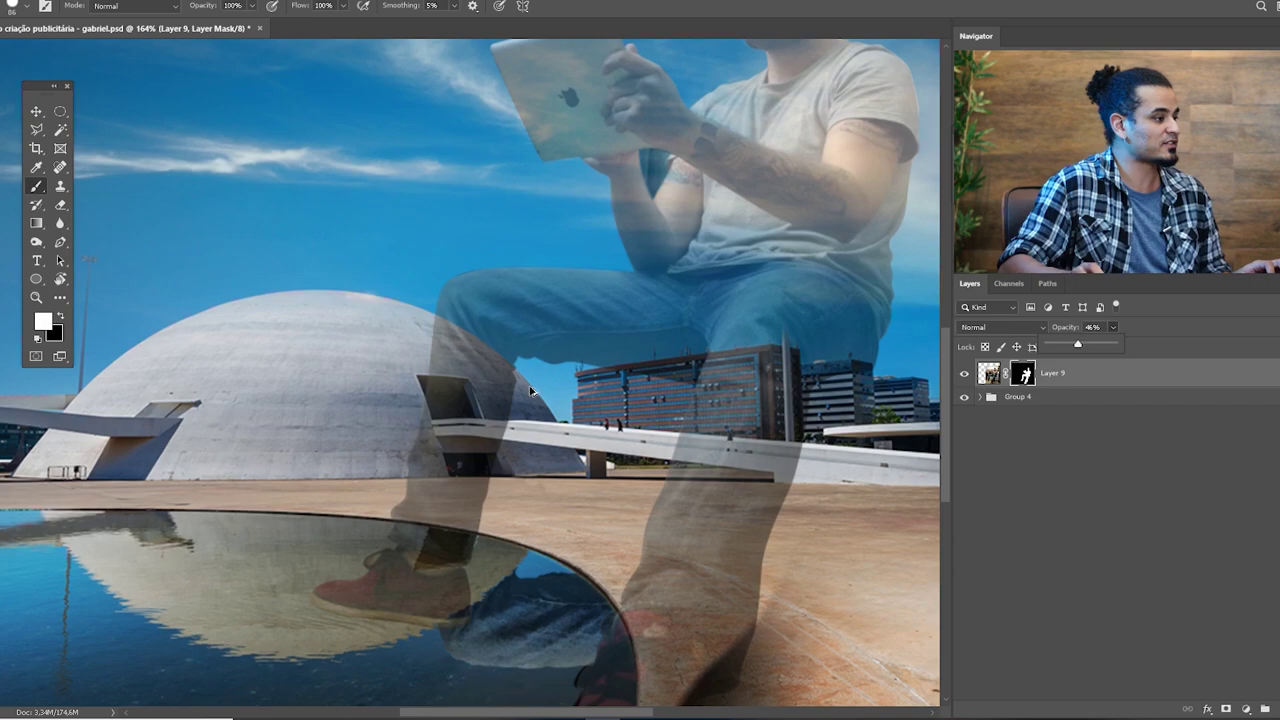
{"action": "scroll", "coordinate": [531, 390], "scroll_direction": "up", "scroll_amount": 5}
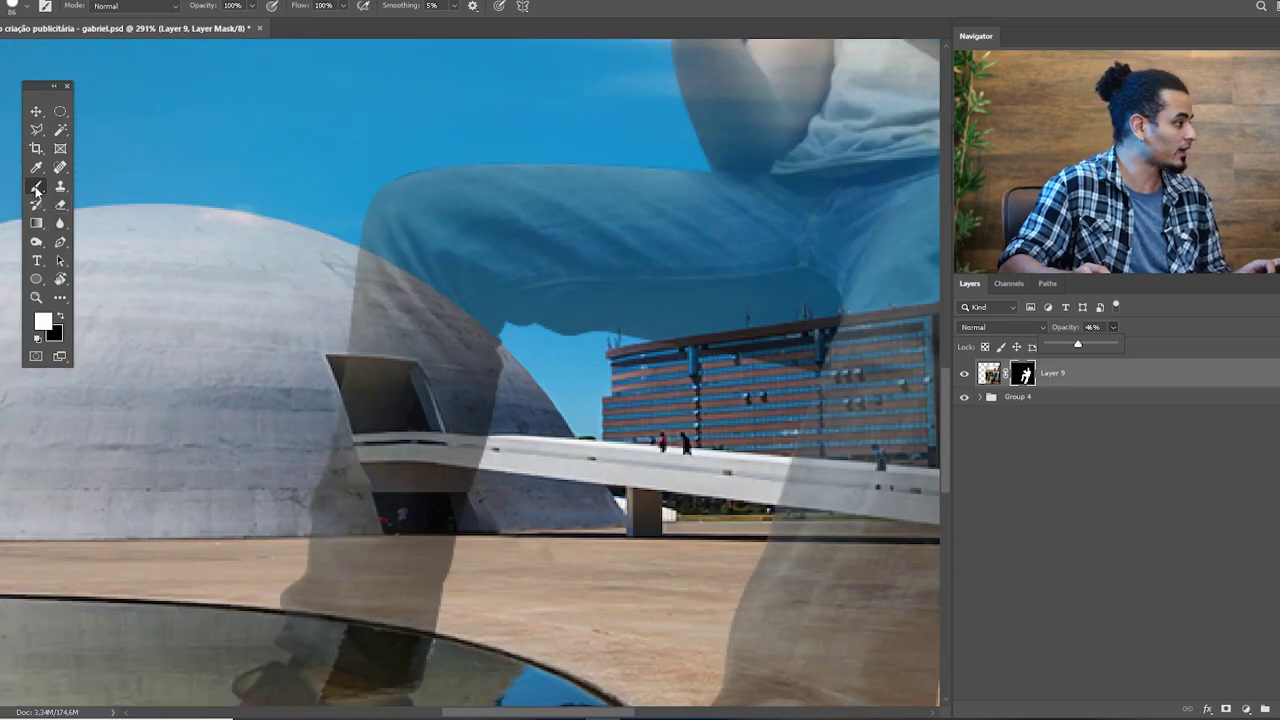
{"action": "scroll", "coordinate": [400, 440], "scroll_direction": "down", "scroll_amount": 5}
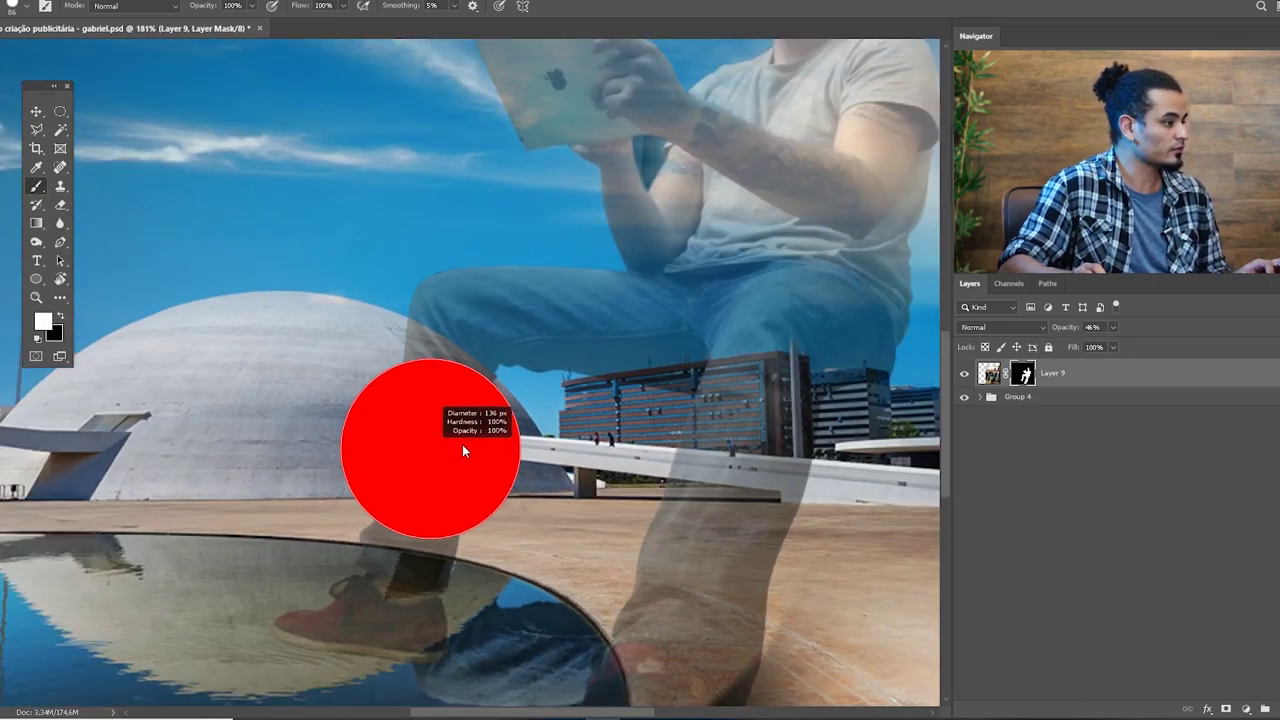
{"action": "left_click", "coordinate": [462, 445]}
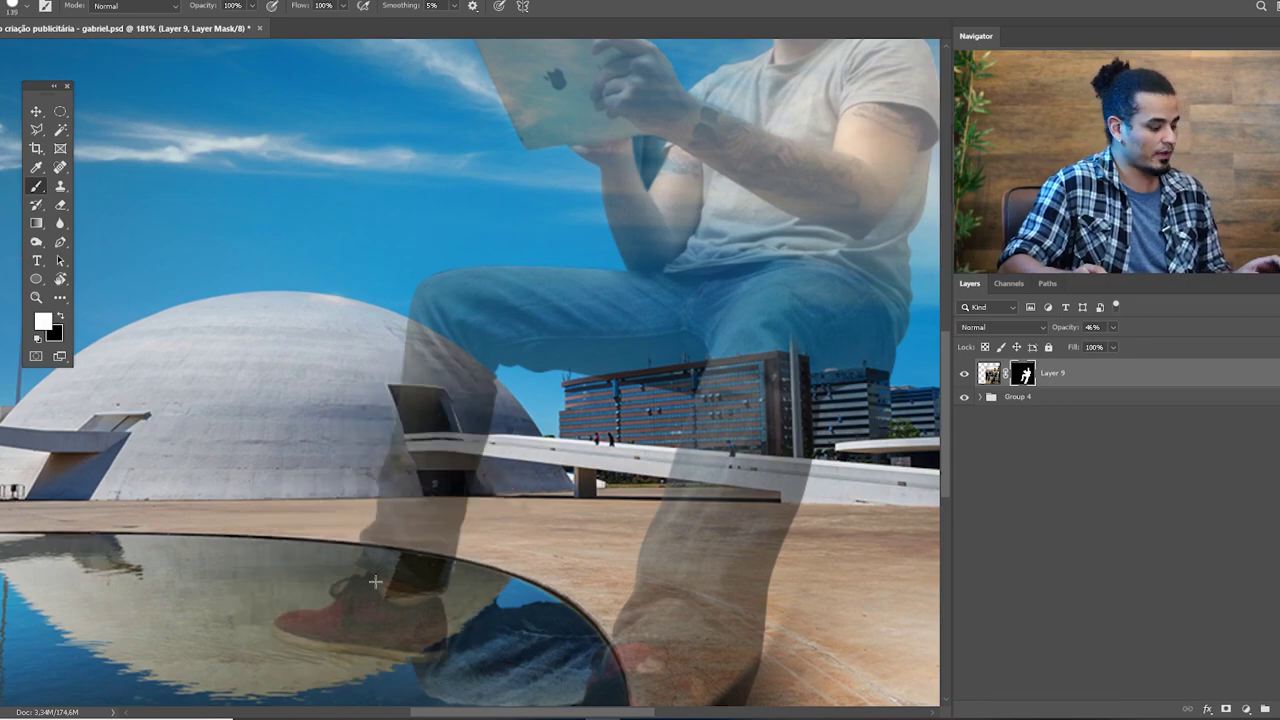